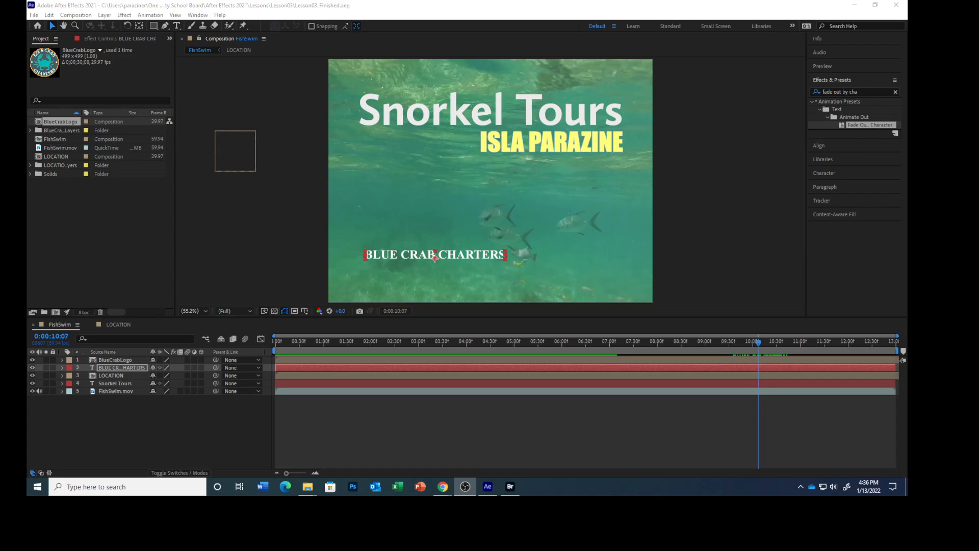
# Step: At 0:00:09:10, add a Skew text animator to the BLUE CRAB CHARTERS layer
pyautogui.moveTo(756, 342); pyautogui.dragTo(711, 346)
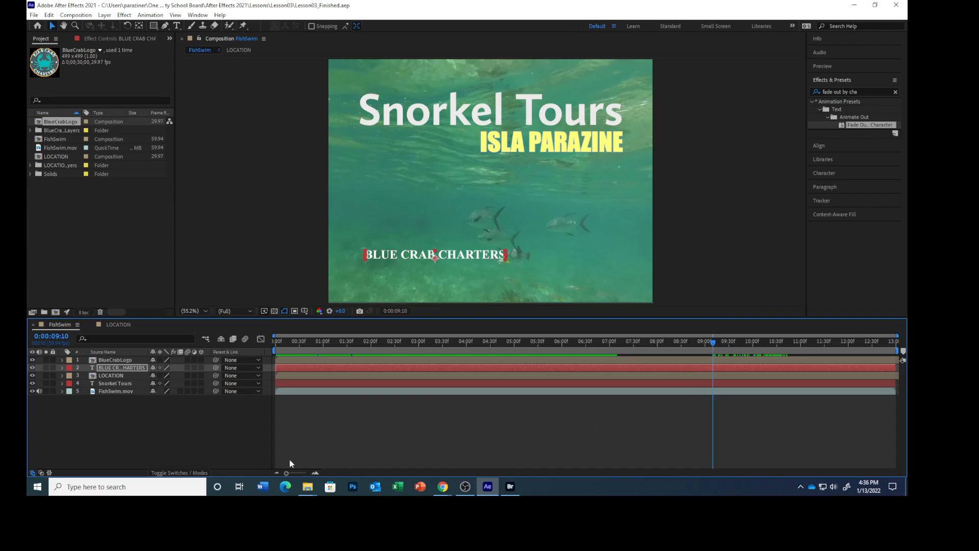
pyautogui.click(62, 367)
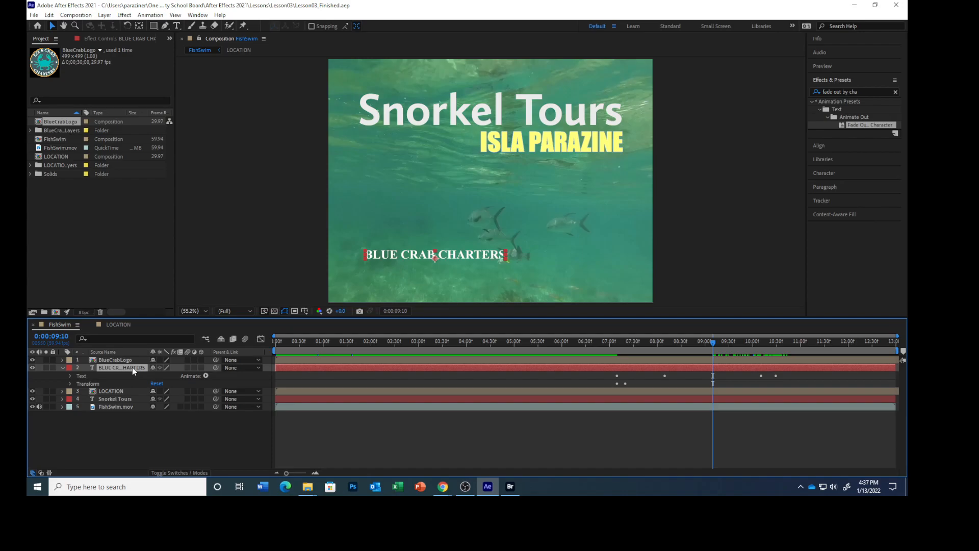
pyautogui.click(206, 375)
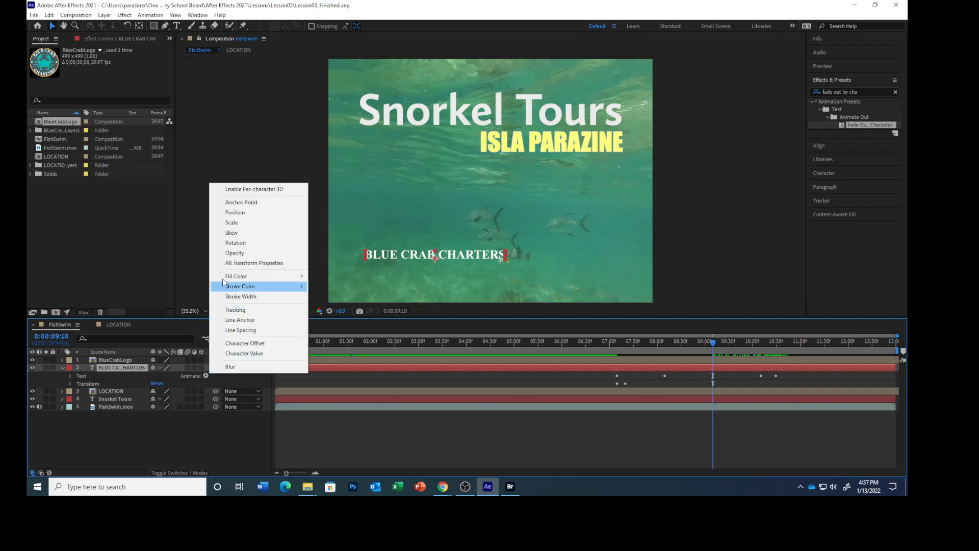
pyautogui.click(235, 233)
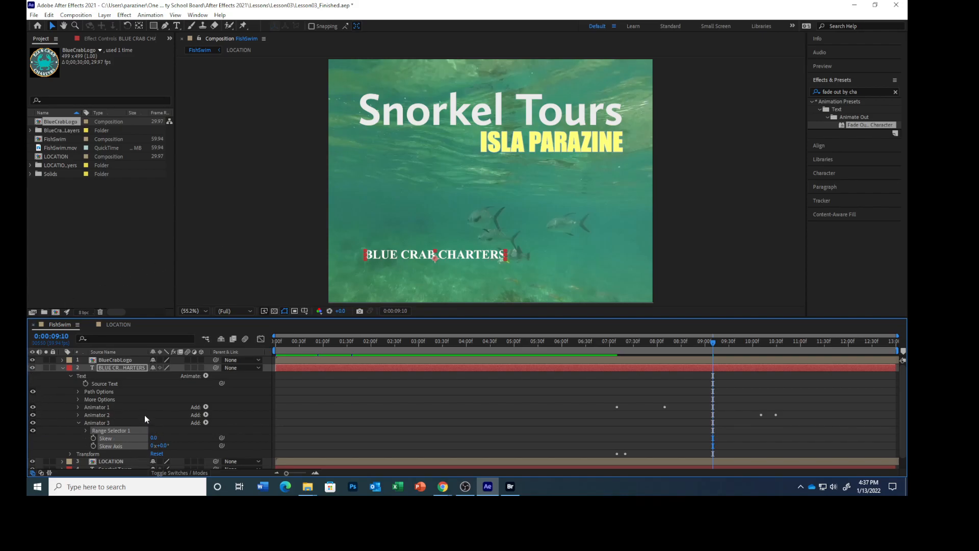
# Step: Rename Animator 3 on the BLUE CRAB CHARTERS layer as Skew Animator
pyautogui.scroll(-1, 145, 418)
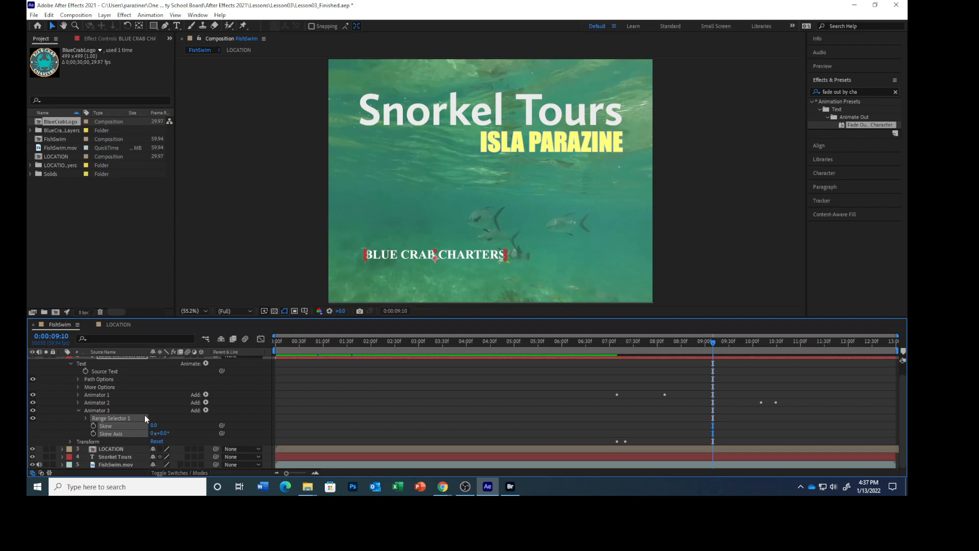
pyautogui.click(97, 410)
pyautogui.press('Return')
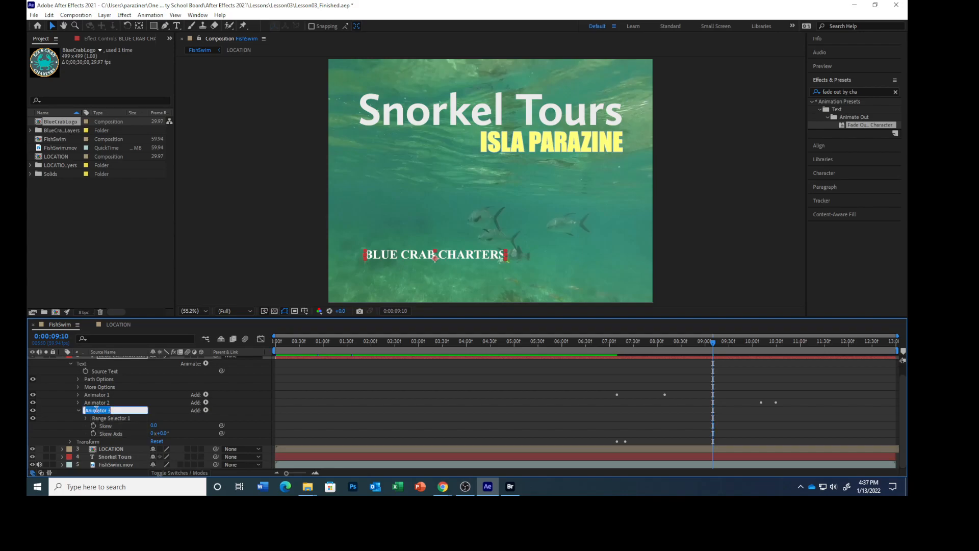
pyautogui.write('Skew Animator')
pyautogui.press('Return')
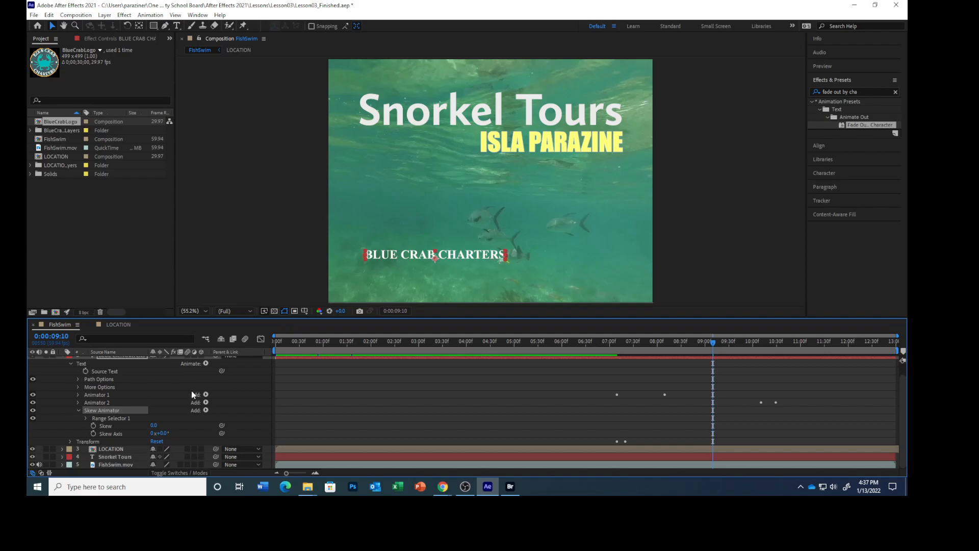
# Step: Set the Skew Animator's Range Selector 1 to start at 33% and end at 46%
pyautogui.click(86, 418)
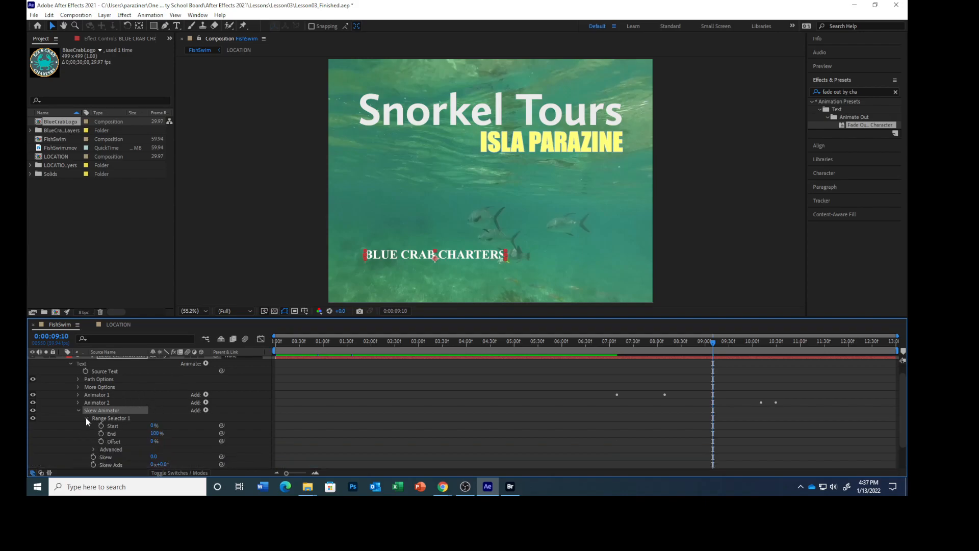
pyautogui.scroll(-2, 121, 429)
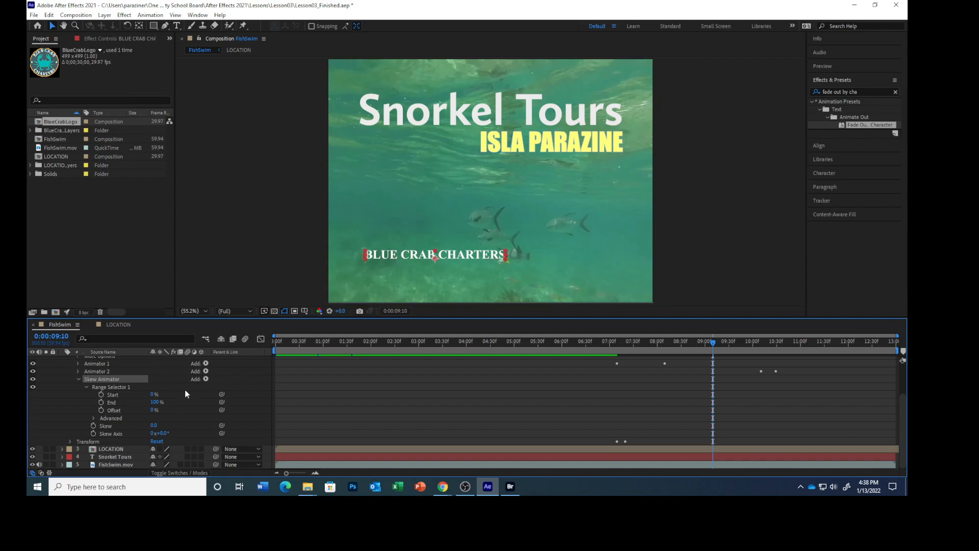
pyautogui.moveTo(154, 394); pyautogui.dragTo(162, 388)
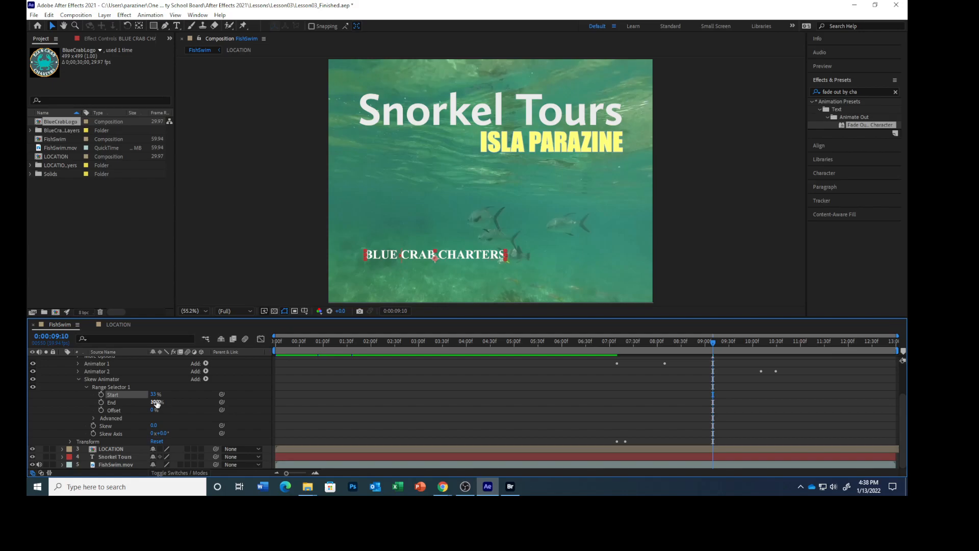
pyautogui.moveTo(156, 403); pyautogui.dragTo(122, 395)
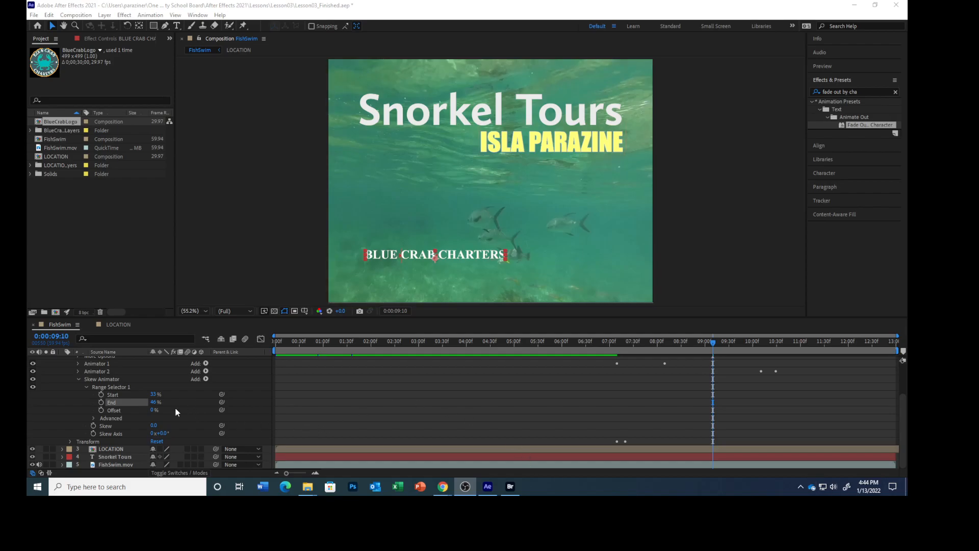
pyautogui.click(154, 425)
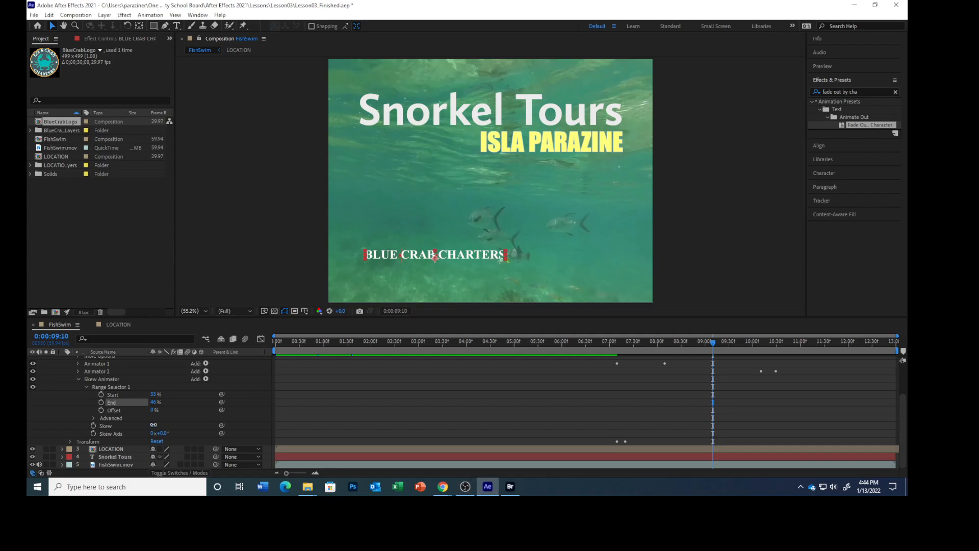
pyautogui.click(153, 425)
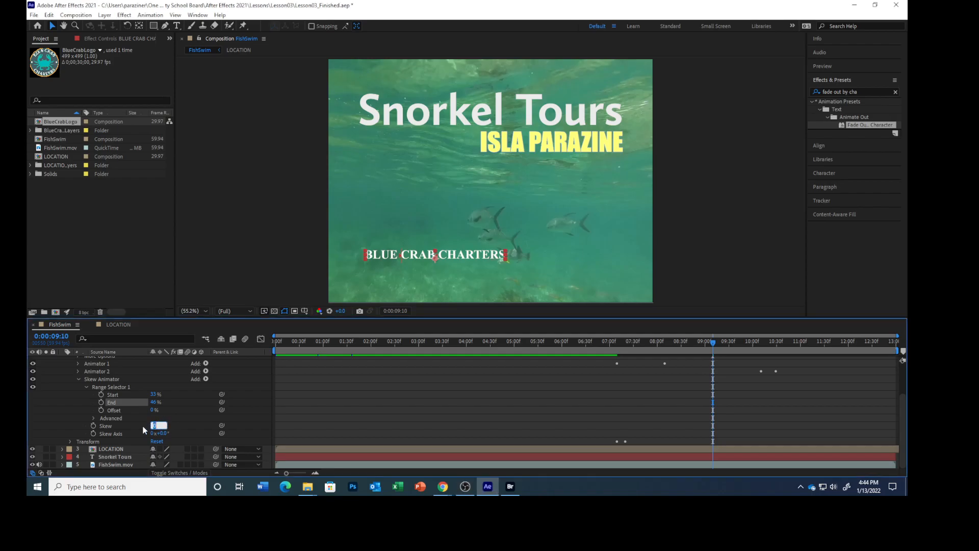
pyautogui.click(142, 426)
pyautogui.moveTo(152, 425)
pyautogui.mouseDown()
pyautogui.moveTo(138, 419)
pyautogui.moveTo(164, 430)
pyautogui.mouseUp()
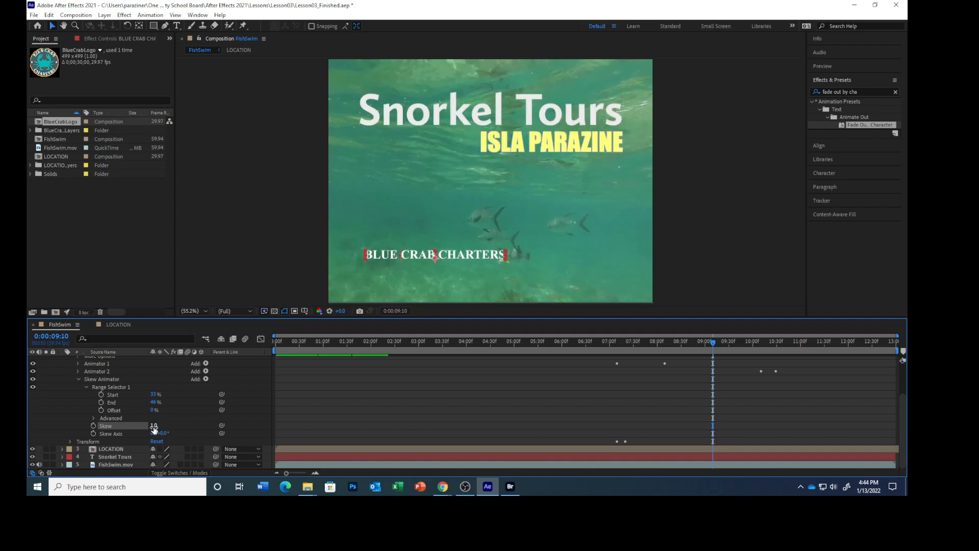
pyautogui.click(154, 425)
pyautogui.write('0')
pyautogui.press('Return')
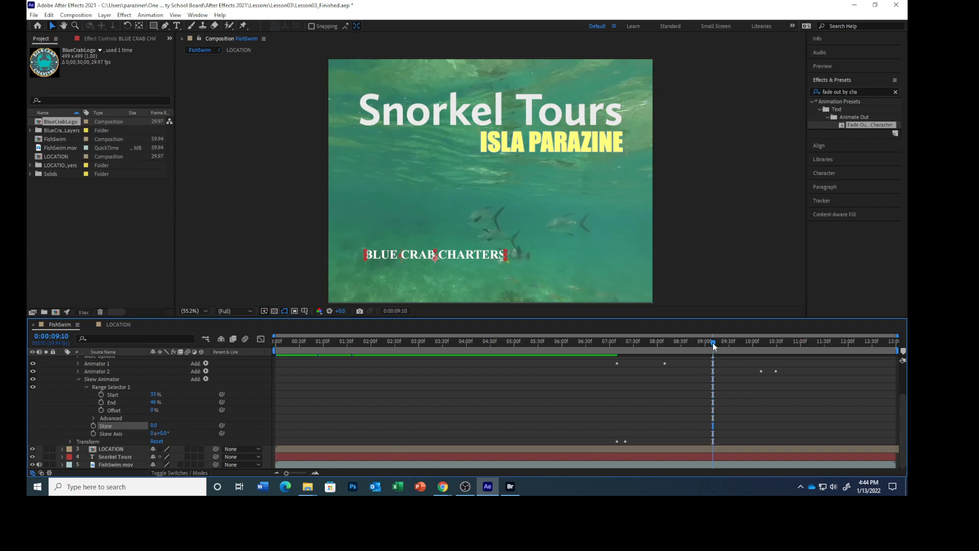
# Step: Keyframe the Skew Animator's Skew at 0 at 0:00:09:15 and at 50 at 0:00:09:18
pyautogui.moveTo(712, 346); pyautogui.dragTo(715, 345)
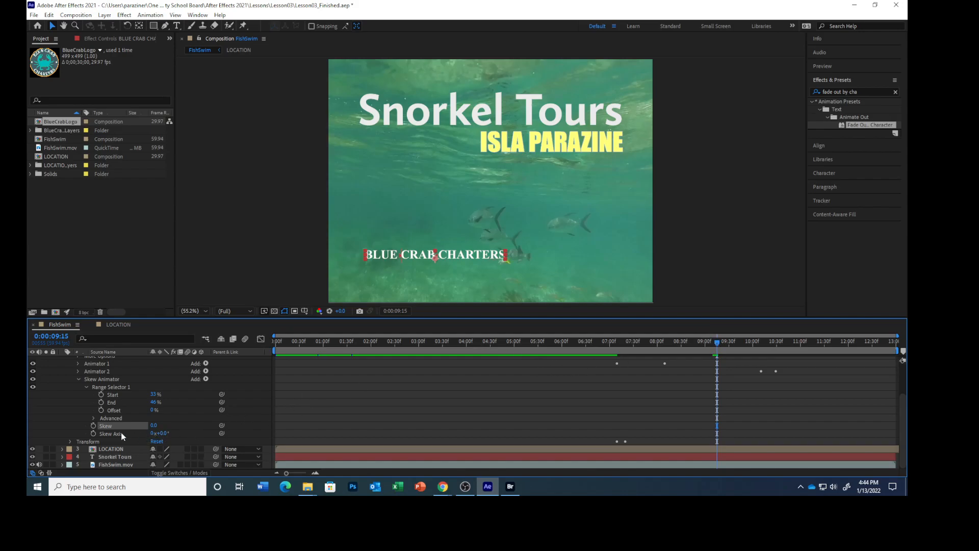
pyautogui.click(93, 426)
pyautogui.click(718, 344)
pyautogui.press('pagedown')
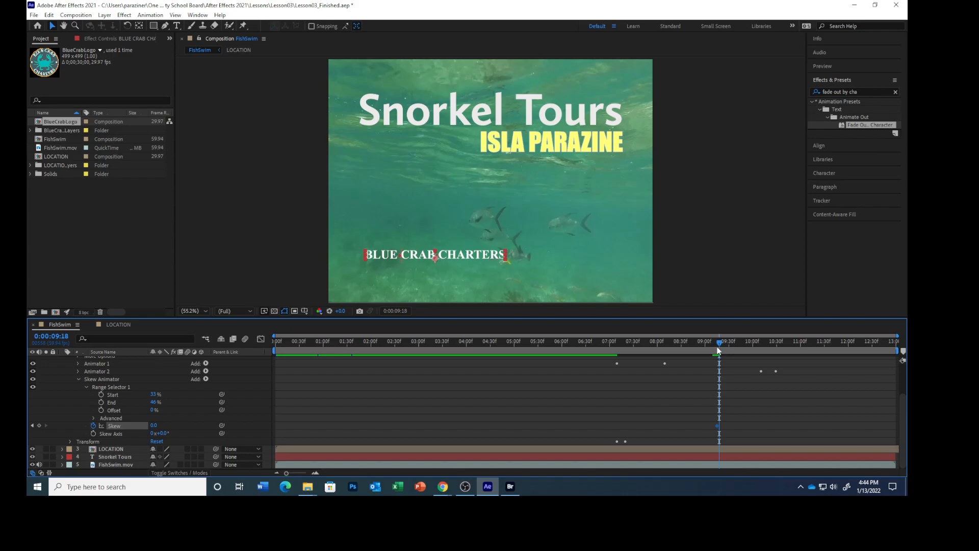
pyautogui.click(153, 425)
pyautogui.write('50')
pyautogui.press('Return')
# Step: Add a Skew keyframe of -50 at 0:00:09:25
pyautogui.click(718, 346)
pyautogui.press('pagedown')
pyautogui.press('pagedown')
pyautogui.press('pagedown')
pyautogui.press('pagedown')
pyautogui.press('pagedown')
pyautogui.press('pagedown')
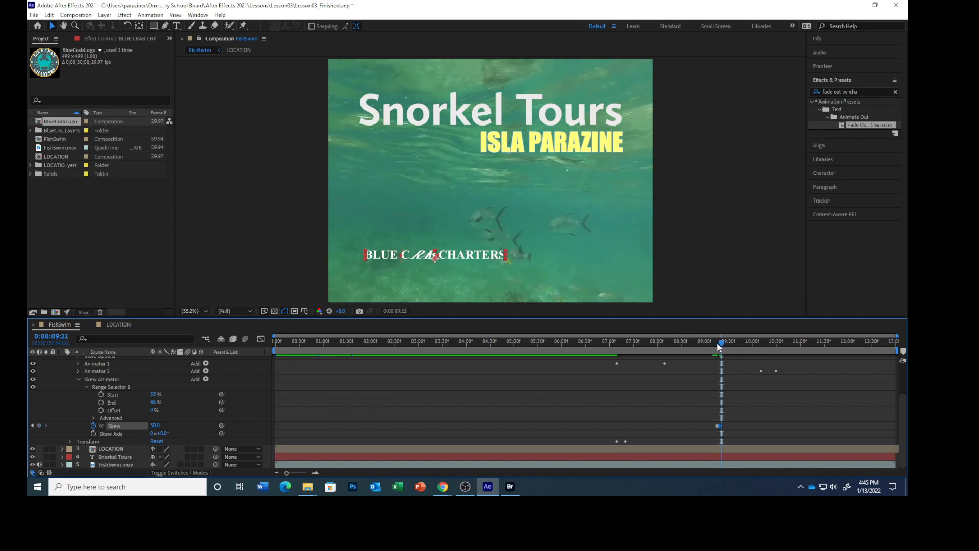
pyautogui.press('pageup')
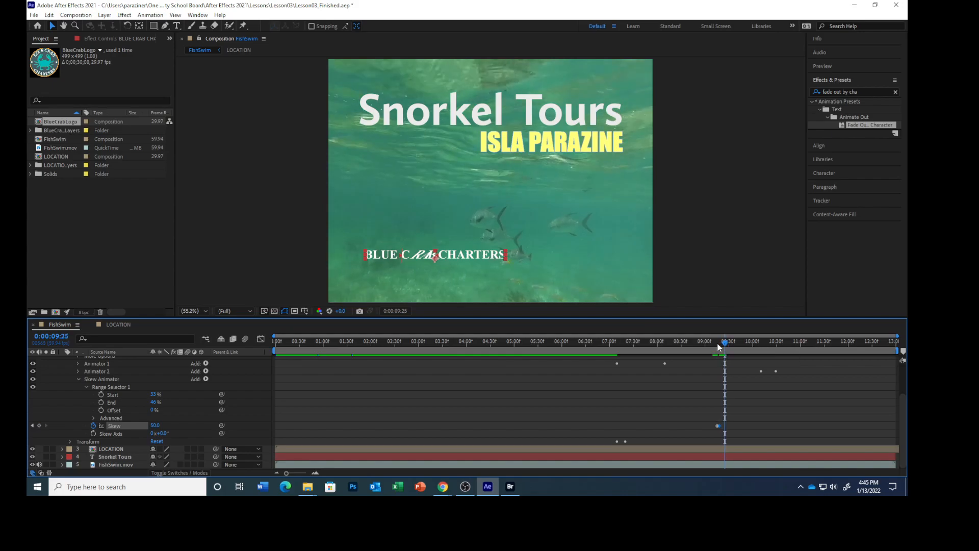
pyautogui.click(154, 426)
pyautogui.write('-50')
pyautogui.press('Return')
# Step: Add a Skew keyframe of 0 at 0:00:10:00
pyautogui.click(752, 343)
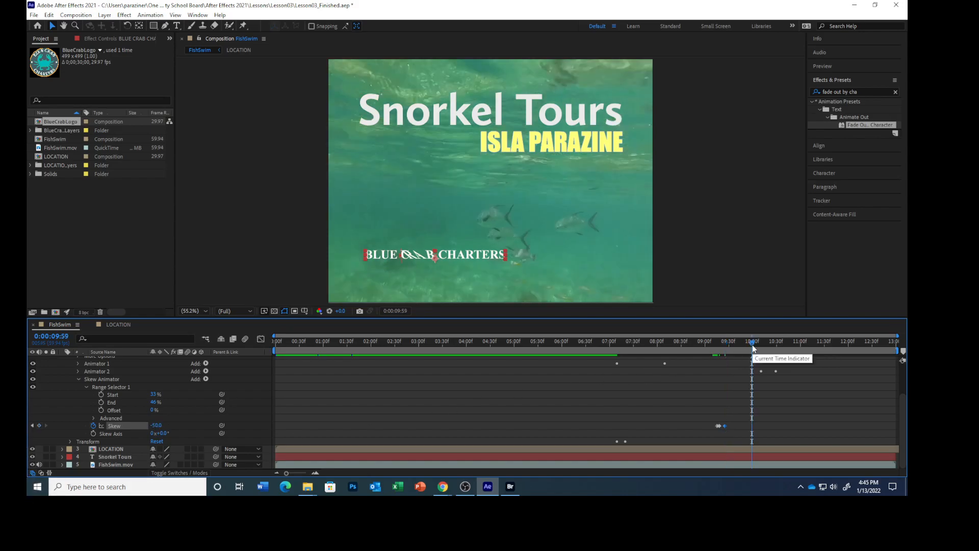
pyautogui.press('pageup')
pyautogui.press('pagedown')
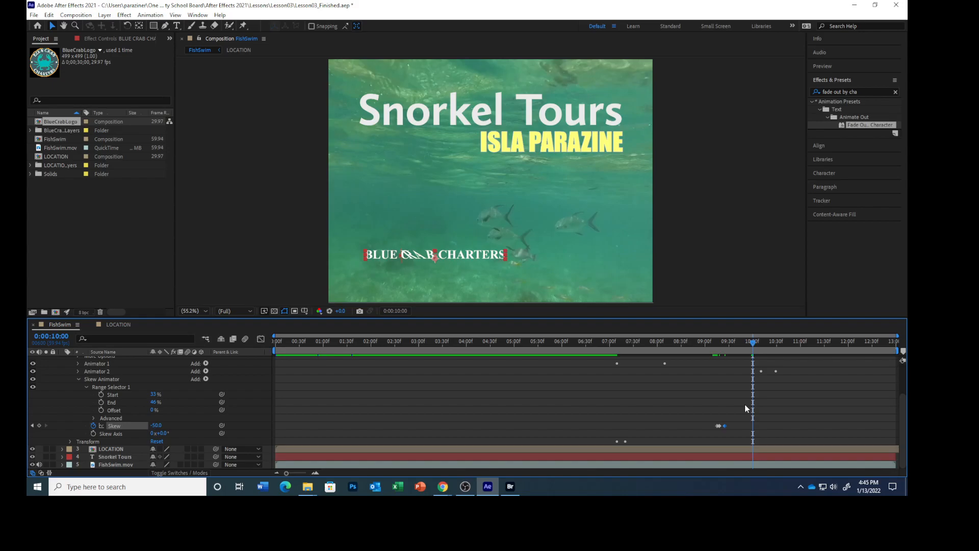
pyautogui.click(155, 425)
pyautogui.write('0')
pyautogui.press('Return')
# Step: Apply Easy Ease to all of the Skew keyframes
pyautogui.click(148, 15)
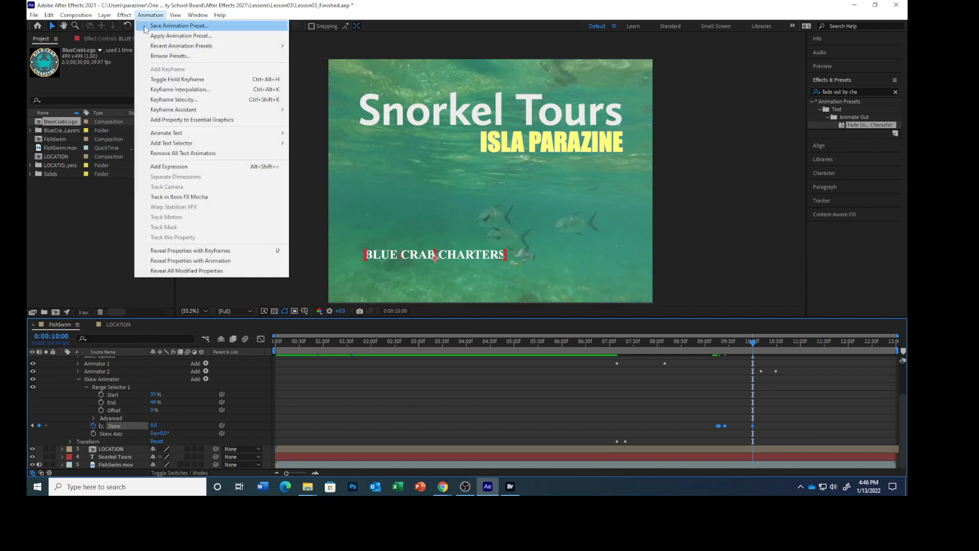
pyautogui.moveTo(155, 111)
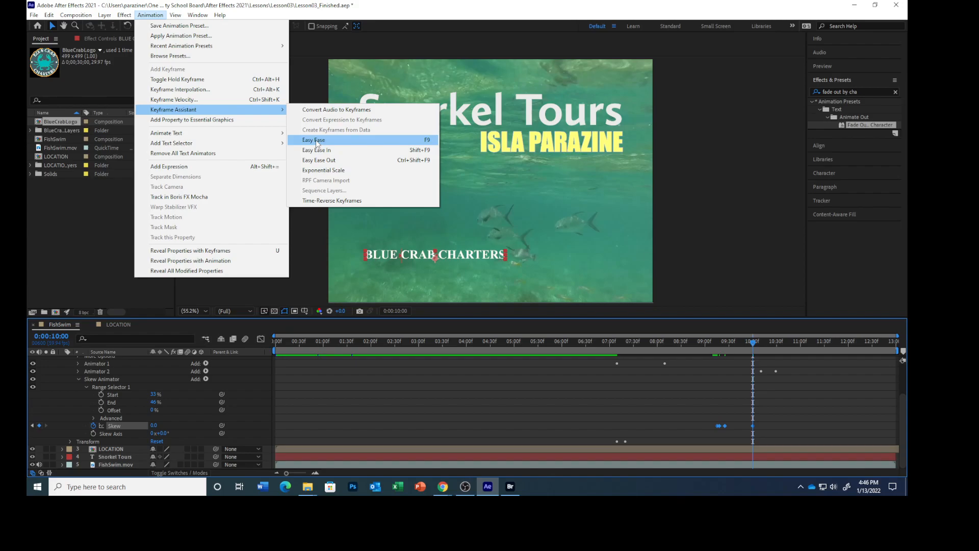
pyautogui.click(316, 141)
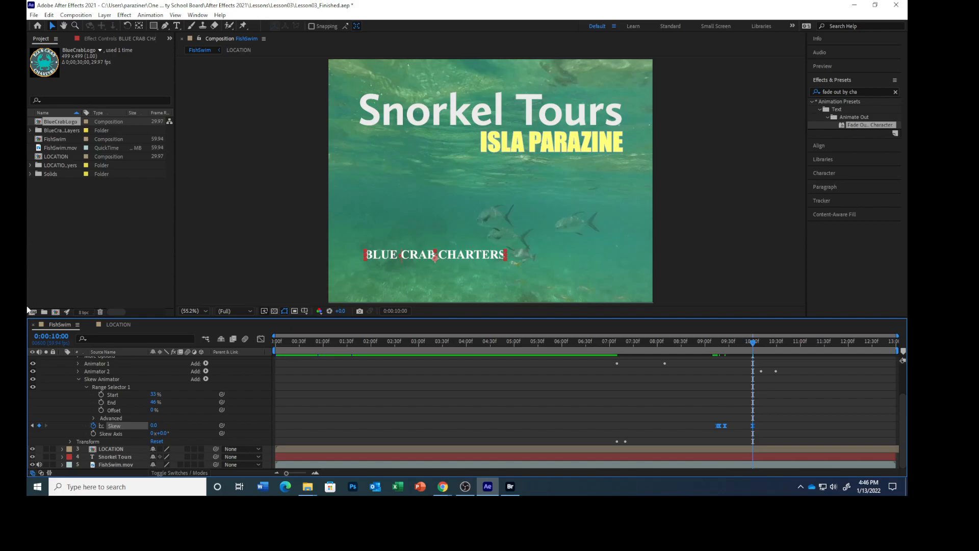
# Step: Review the keyframed properties of the BLUE CRAB CHARTERS layer and collapse the layer
pyautogui.scroll(3, 136, 369)
pyautogui.click(117, 368)
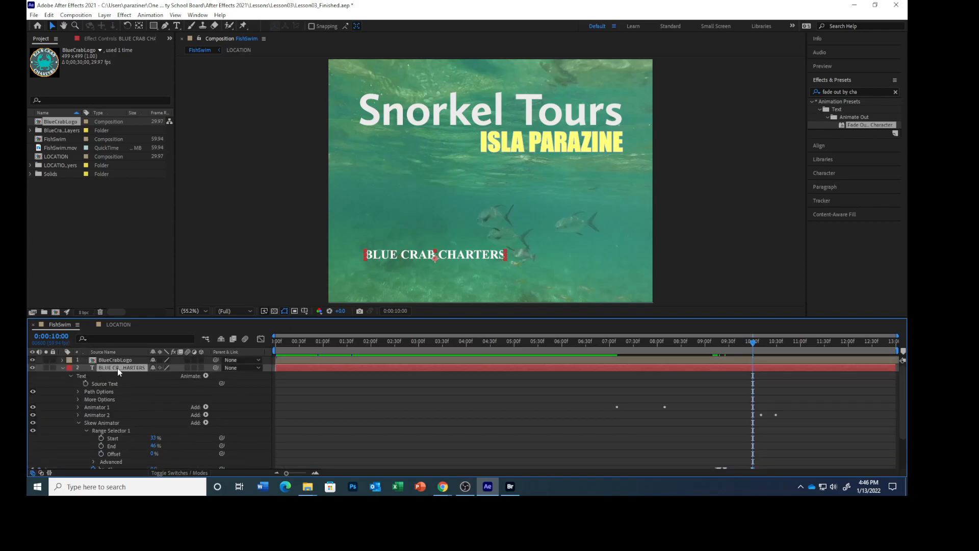
pyautogui.press('u')
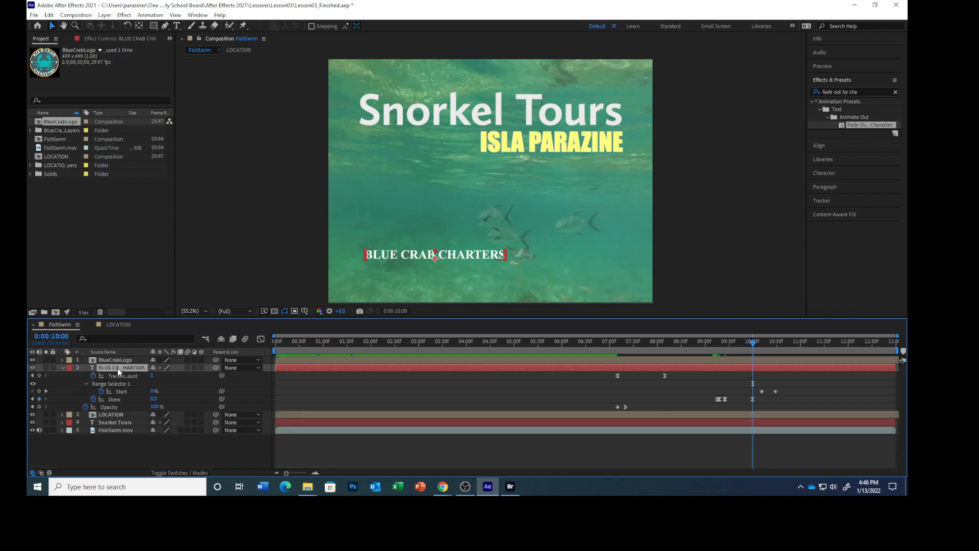
pyautogui.press('u')
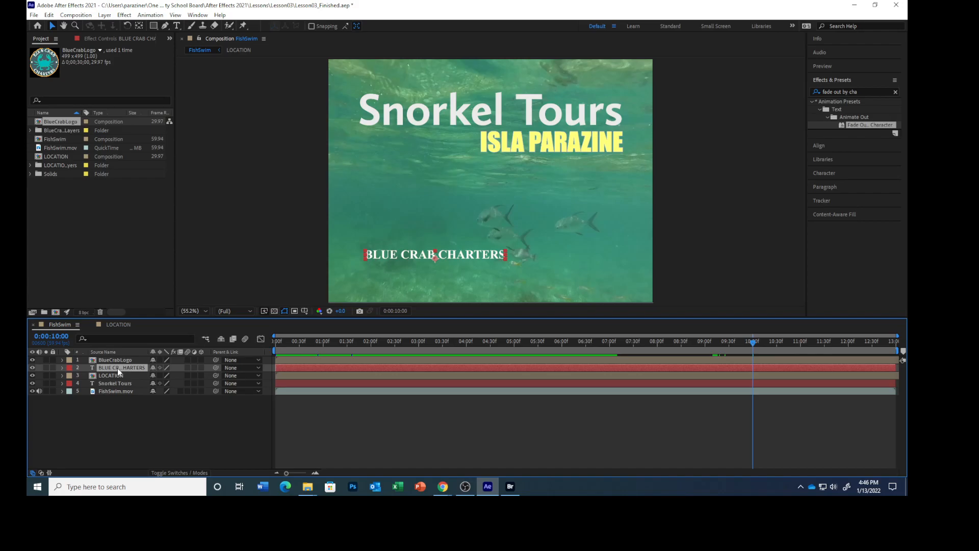
# Step: Move the current time to 0:00:00:00 and save the project
pyautogui.moveTo(750, 350); pyautogui.dragTo(246, 396)
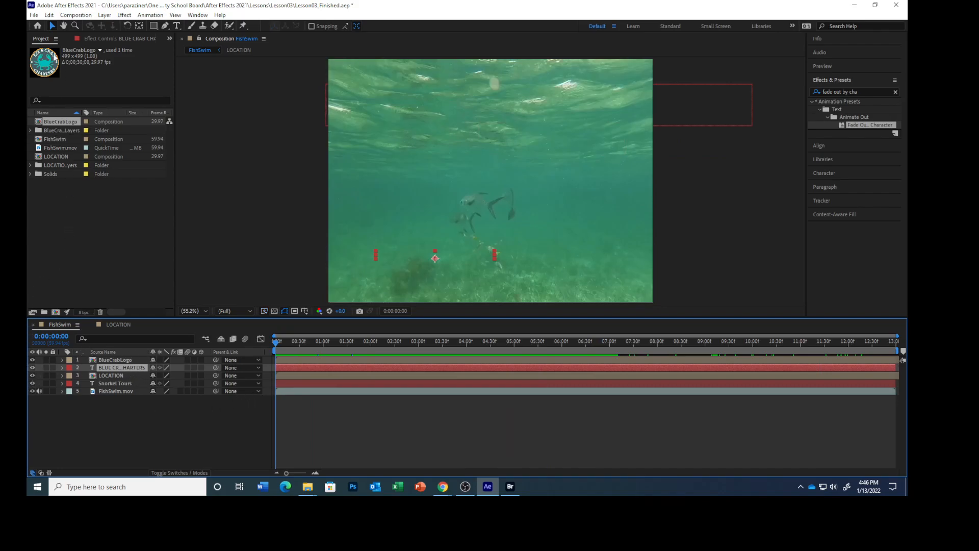
pyautogui.click(34, 15)
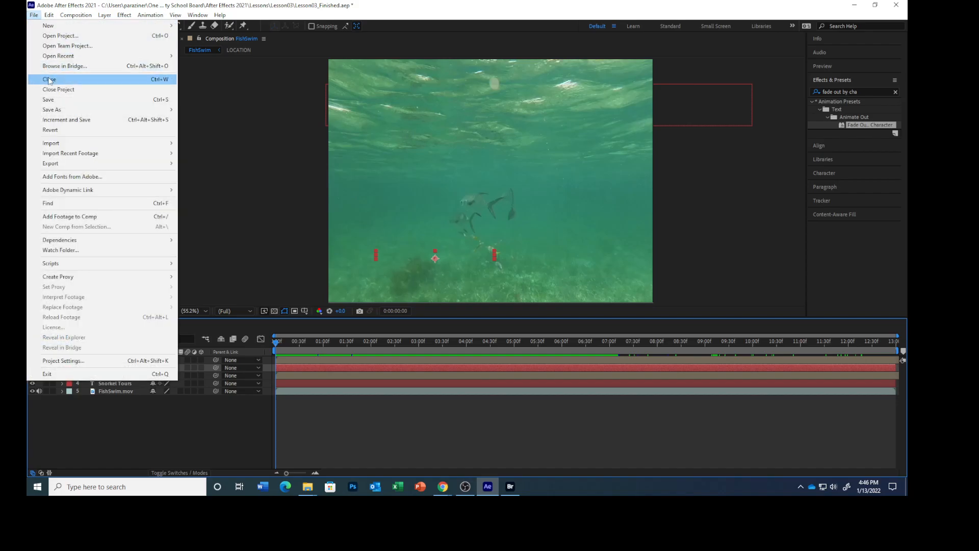
pyautogui.click(51, 99)
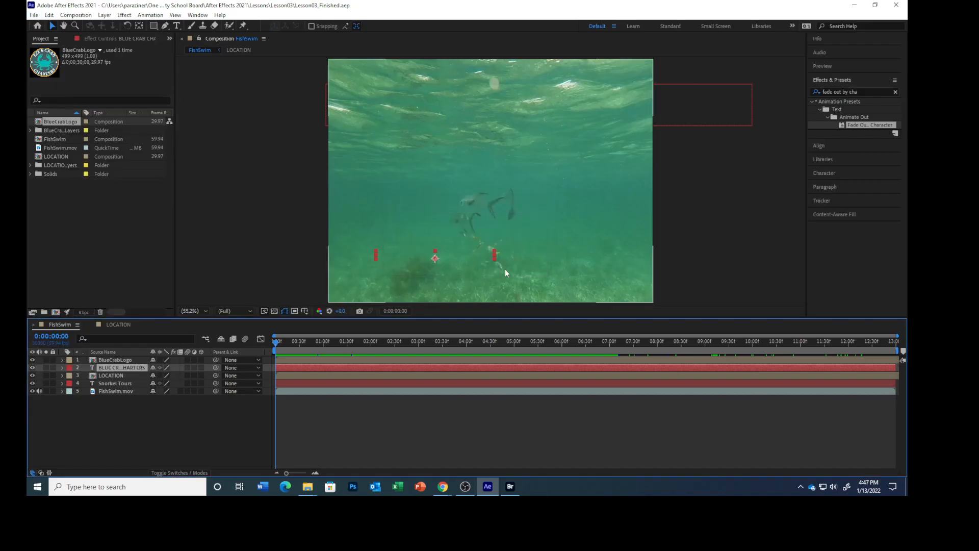